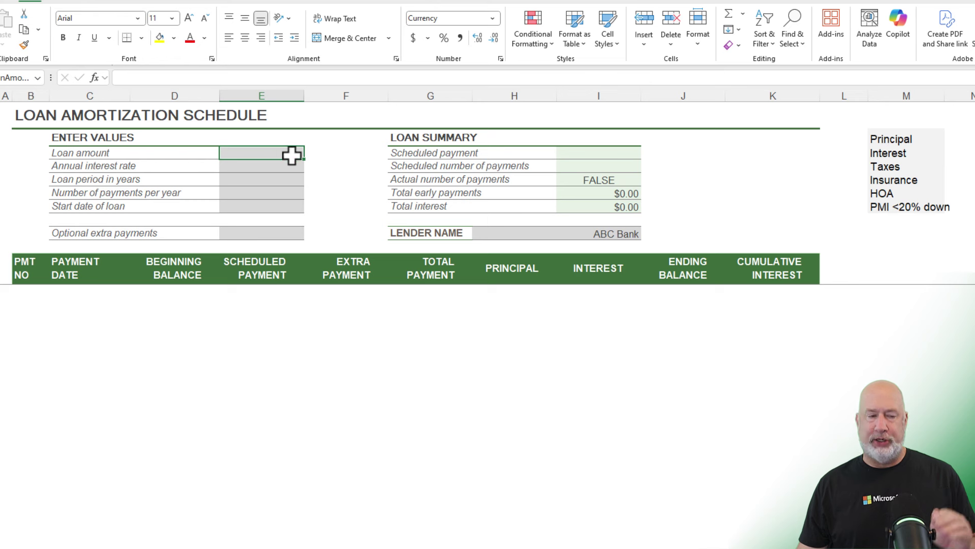
- Enter the loan amount as =420000*.8 ($336,000) and a 6.09% annual interest rate
type("=")
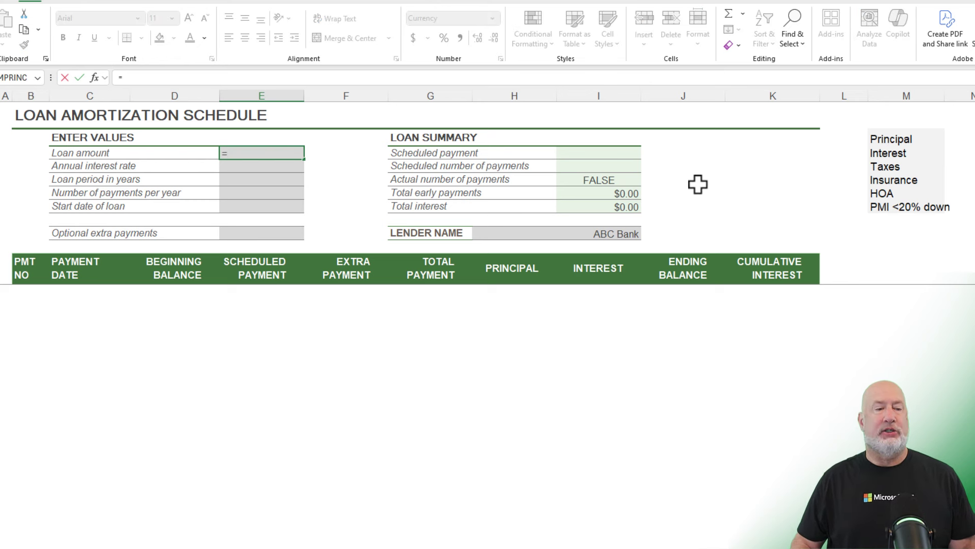
type("420000*")
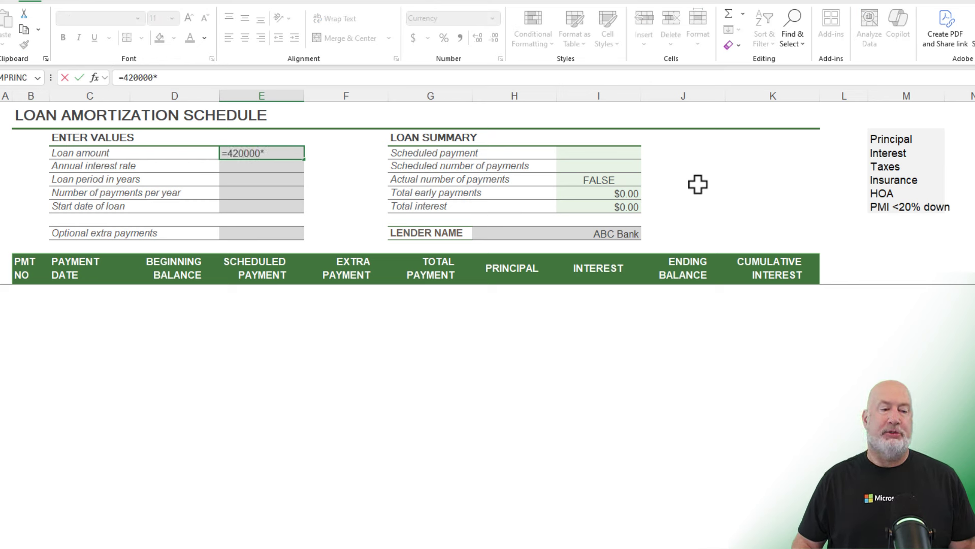
type(".8")
key("Return")
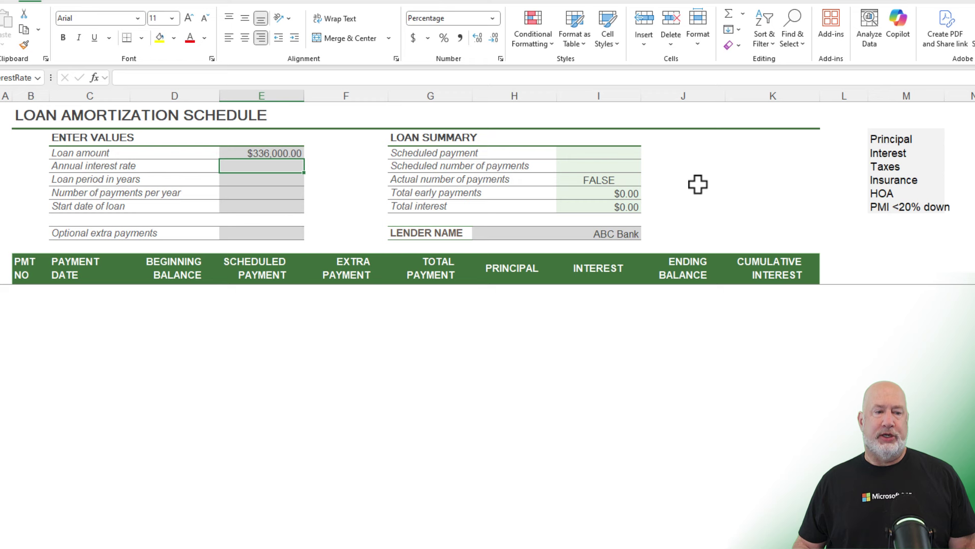
type("60")
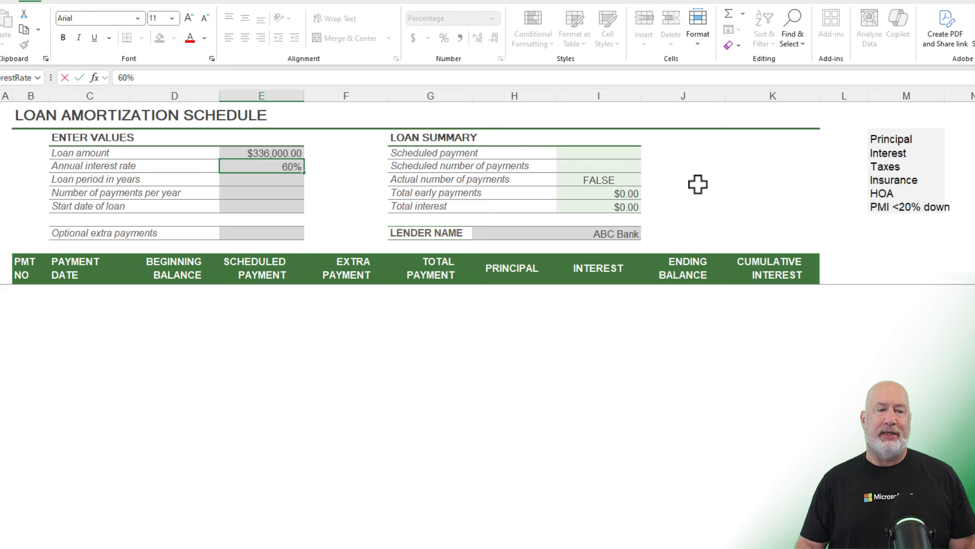
key("BackSpace")
type(".09")
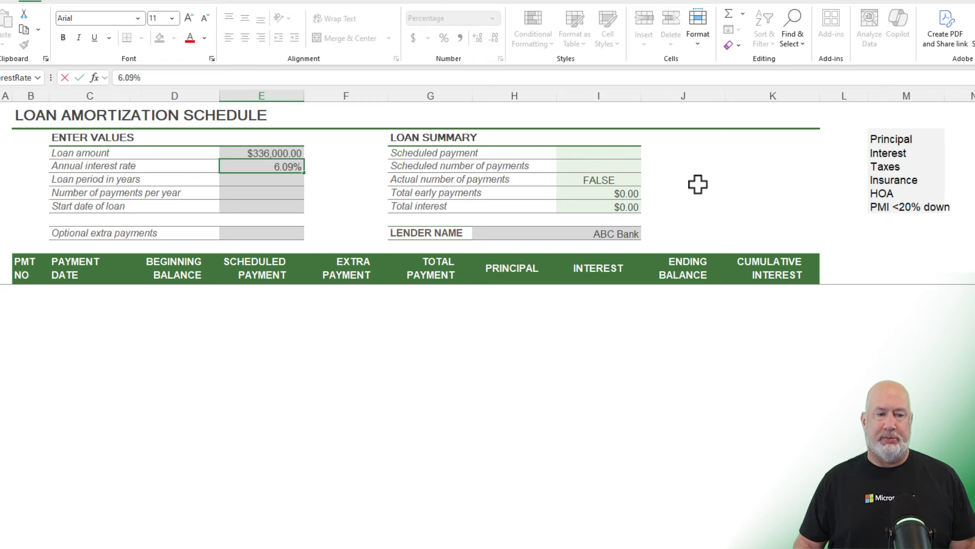
key("Return")
- Set a 30-year loan period, 12 payments per year, and today's date 9/21/2024 as start date
type("30")
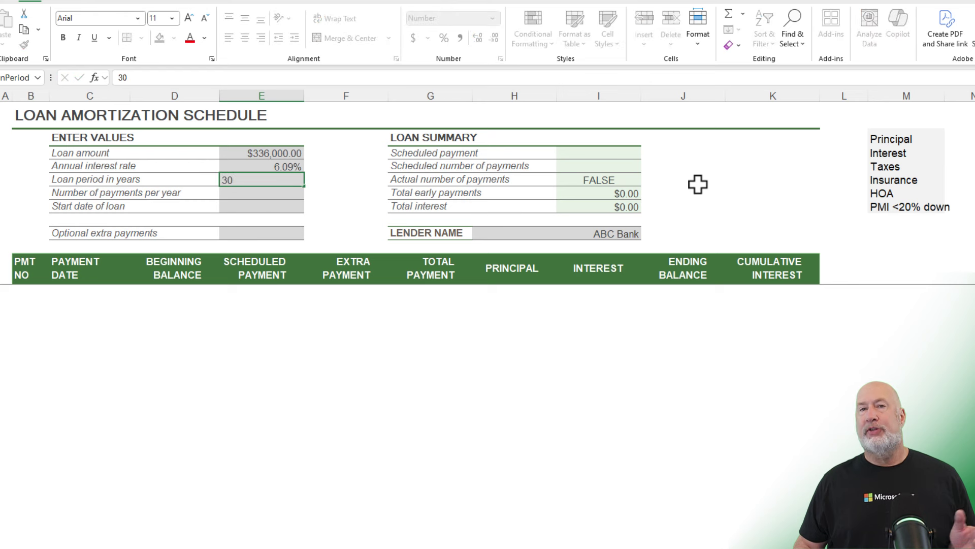
key("Return")
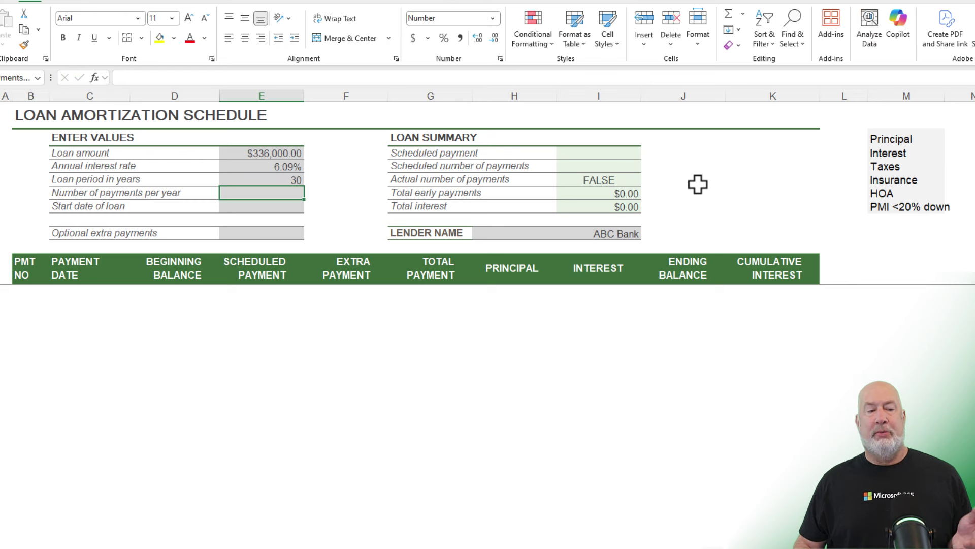
type("12")
key("Return")
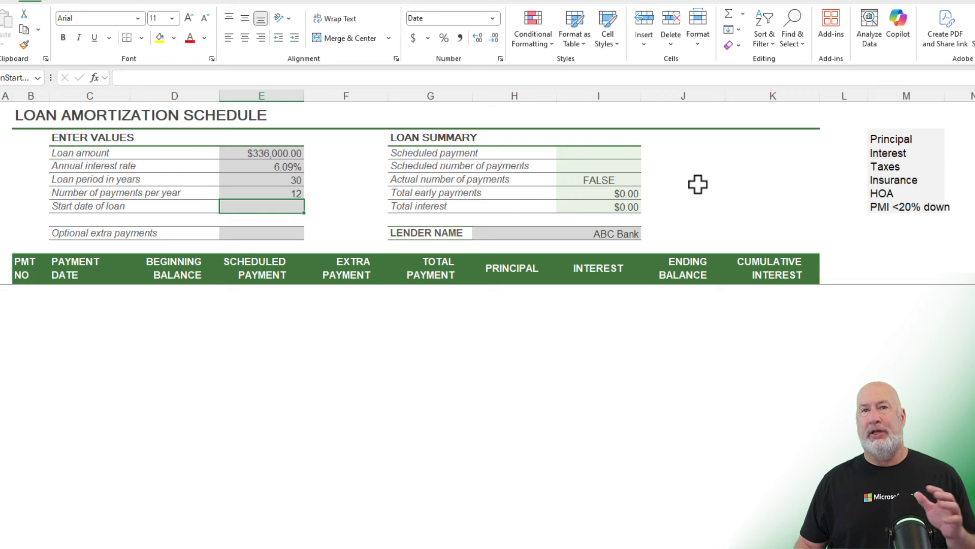
key("ctrl+semicolon")
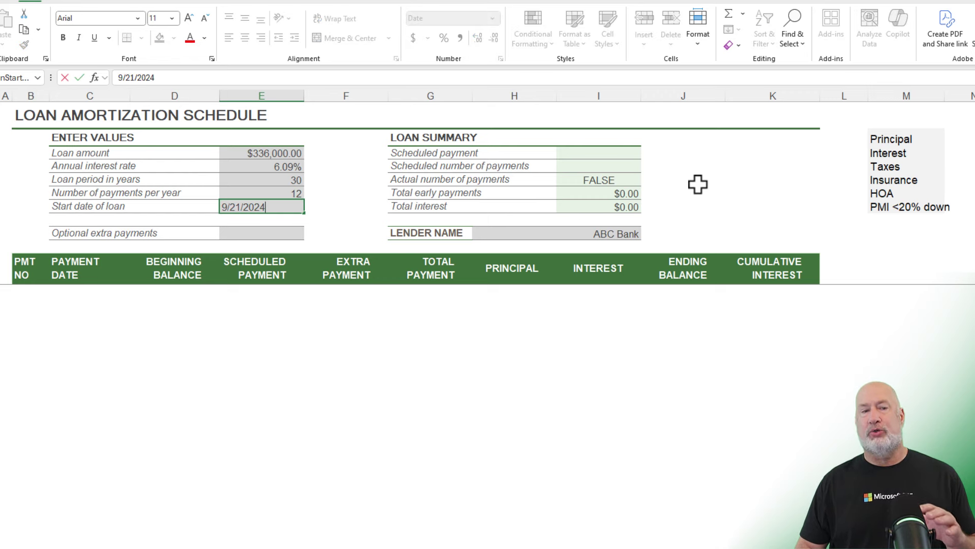
key("Return")
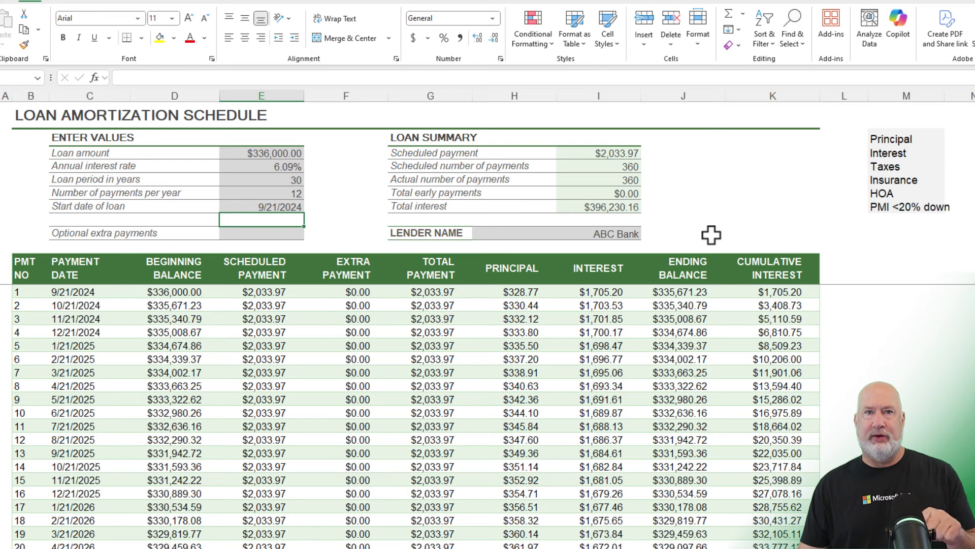
- Copy the summary figures from Scheduled payment to Total interest into column J as values only
left_click(582, 155)
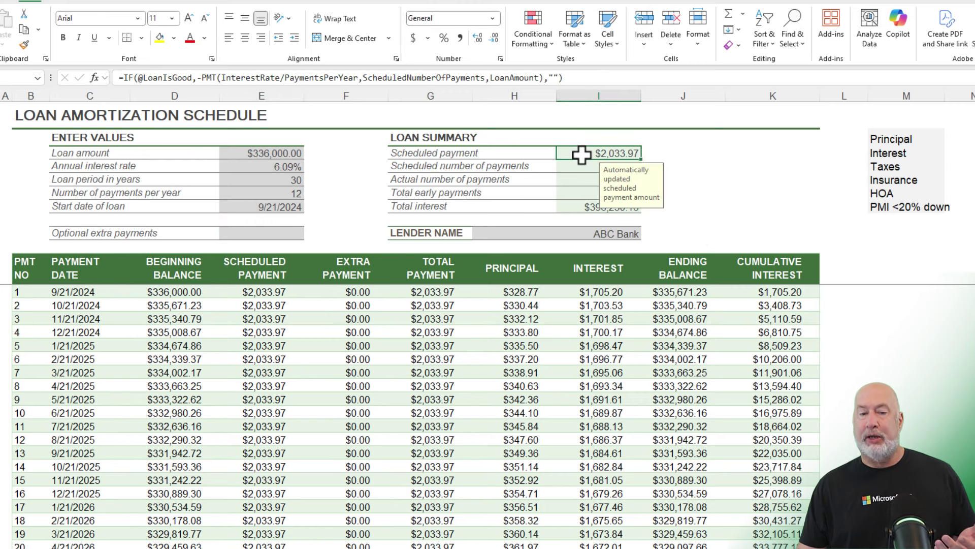
left_click_drag(582, 155, 581, 206)
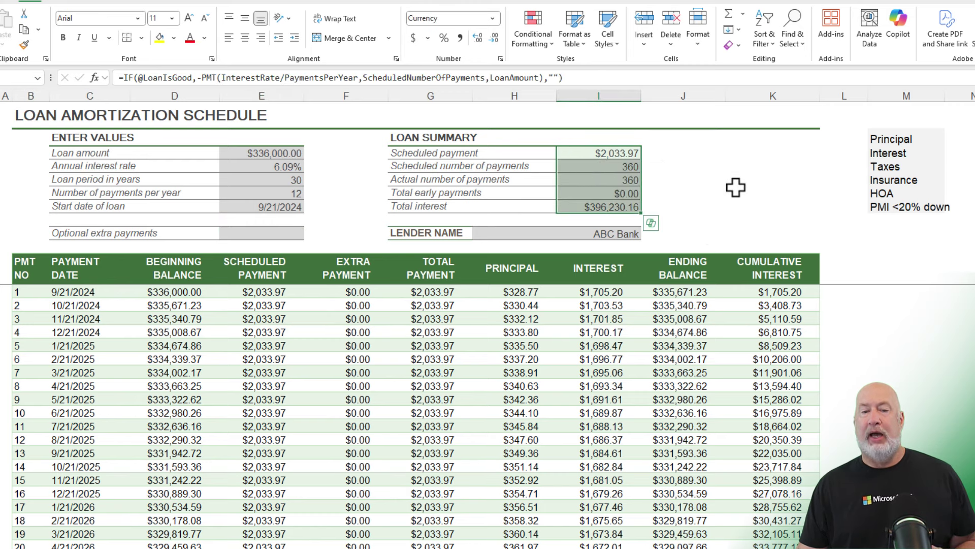
left_click(735, 187)
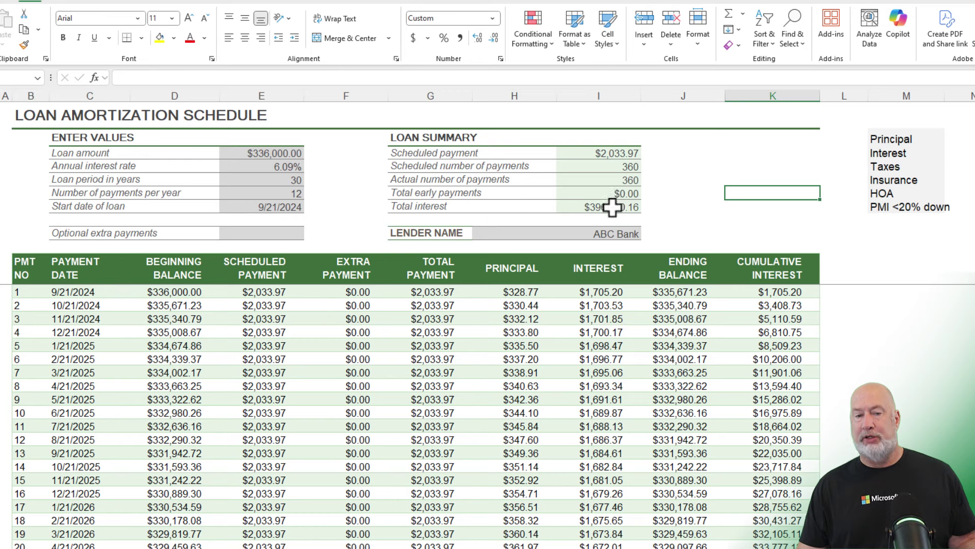
left_click_drag(612, 155, 602, 206)
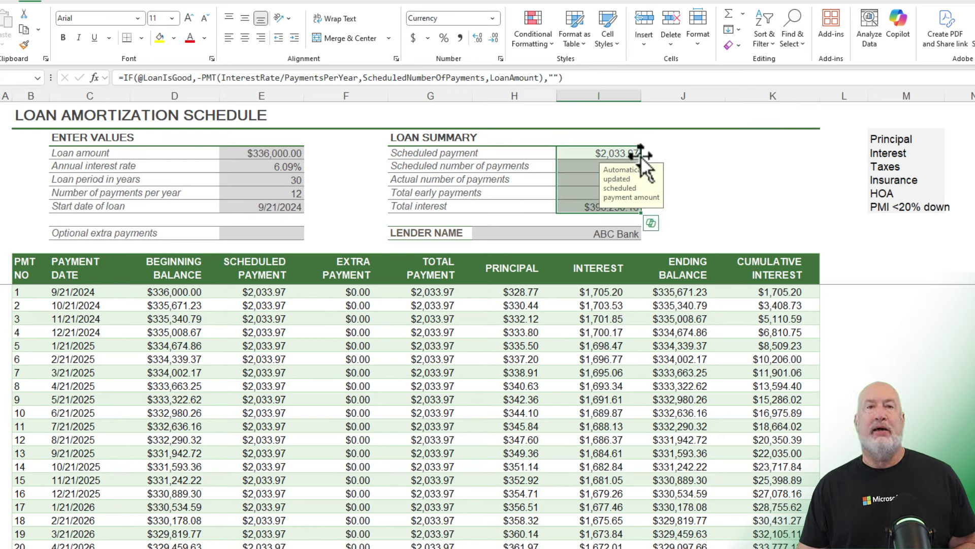
left_click_drag(641, 156, 696, 152)
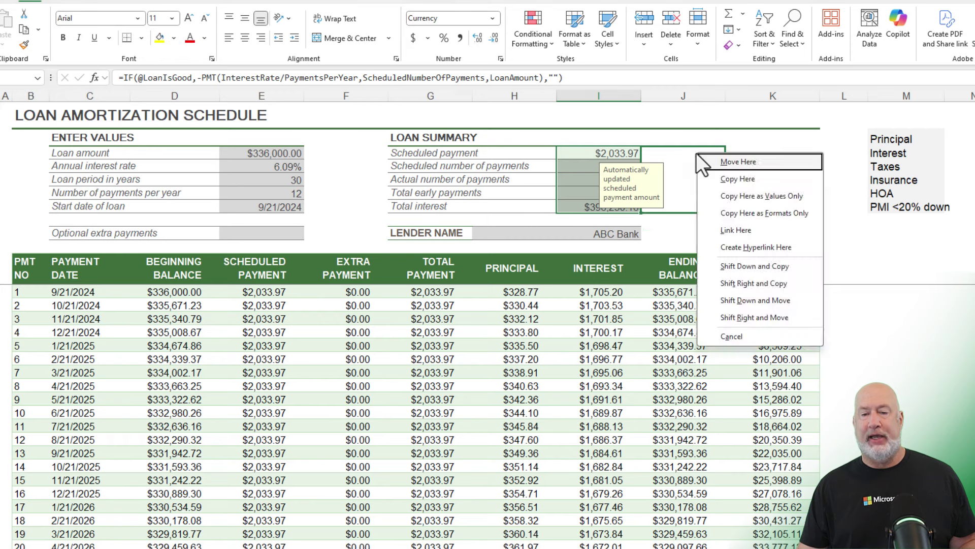
left_click(742, 195)
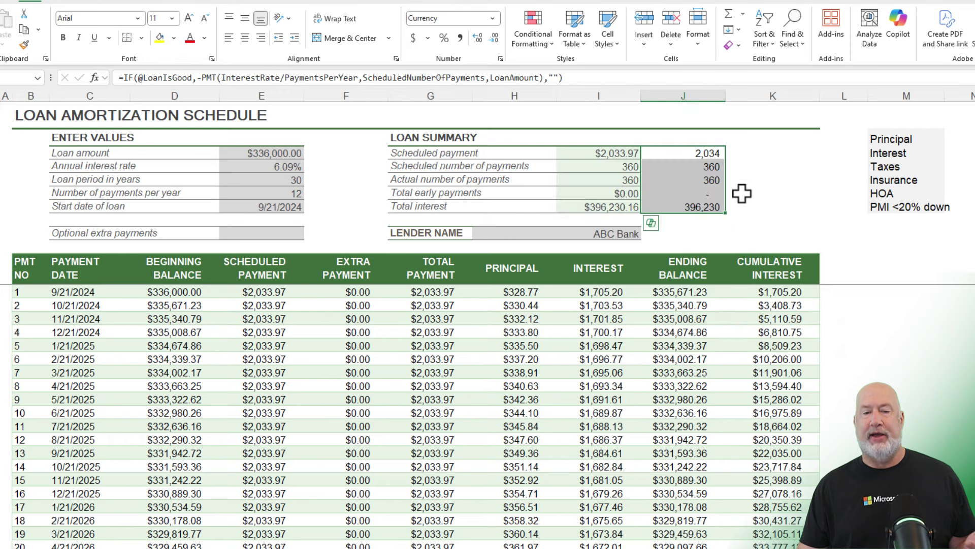
- Display the copied column J figures without decimals (2,034, 360, 360, 396,230)
left_click(479, 39)
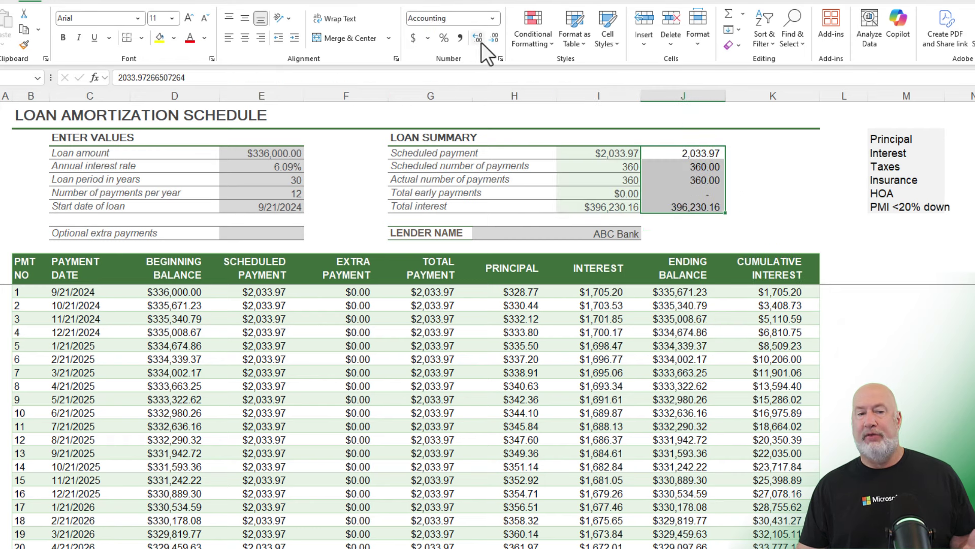
left_click(493, 39)
left_click(493, 39)
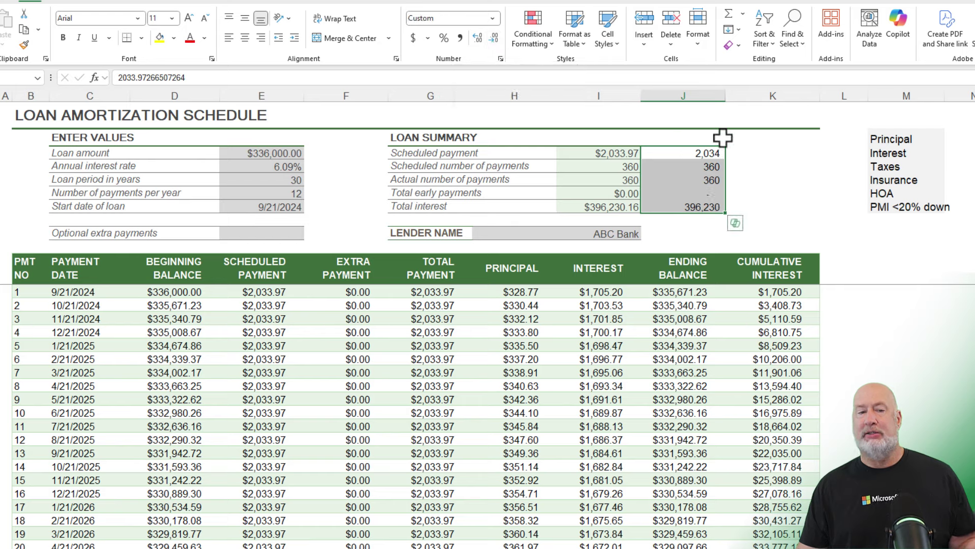
left_click(745, 161)
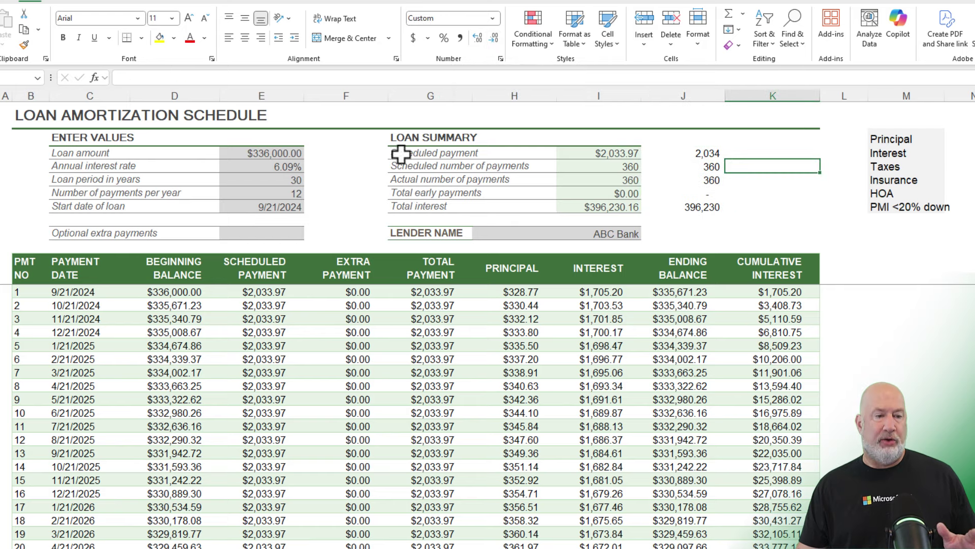
left_click(283, 153)
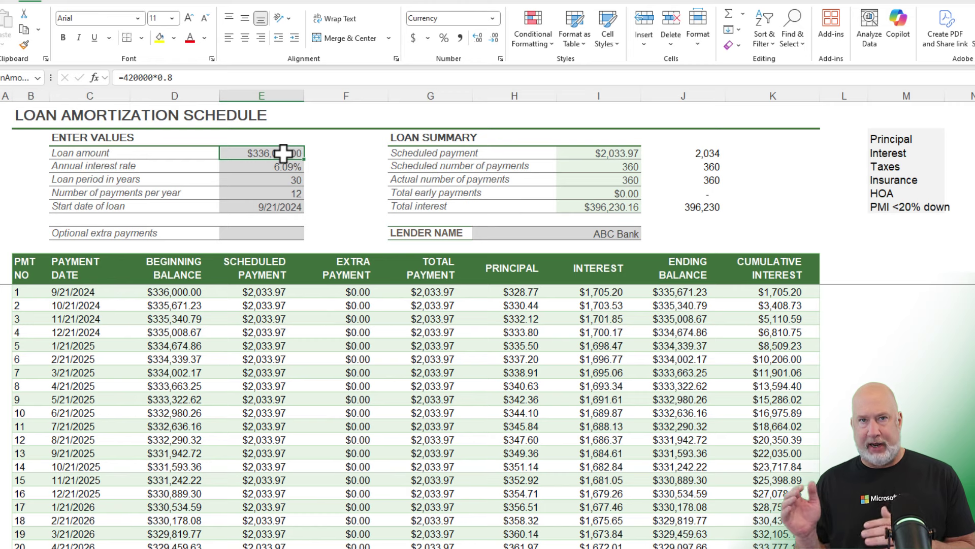
- Change the Loan amount formula to =440000*0.8, giving $356,800
left_click(127, 77)
key("BackSpace")
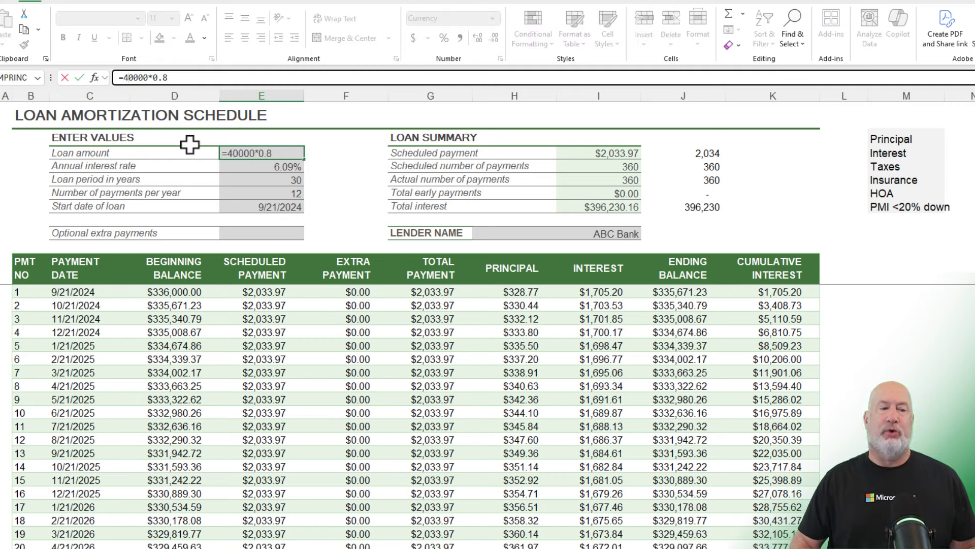
type("46")
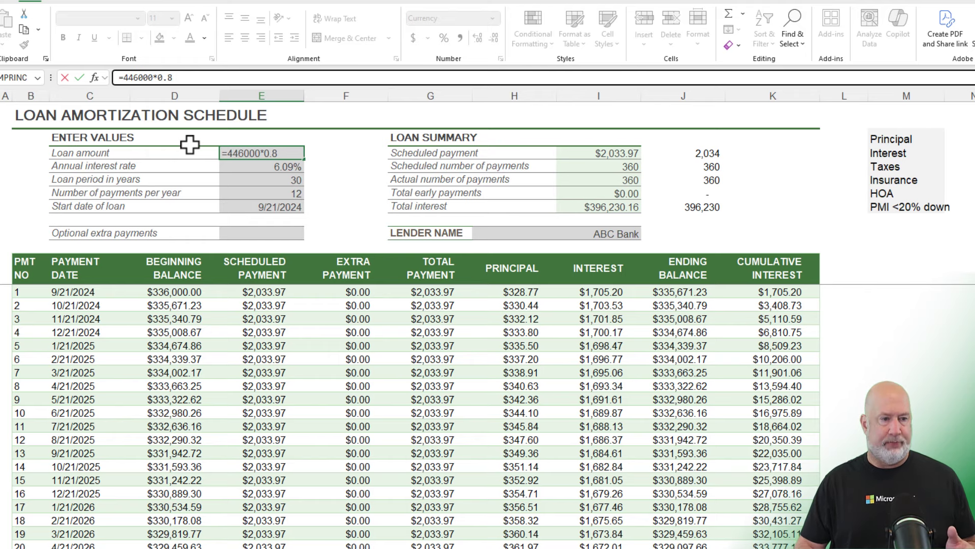
key("Return")
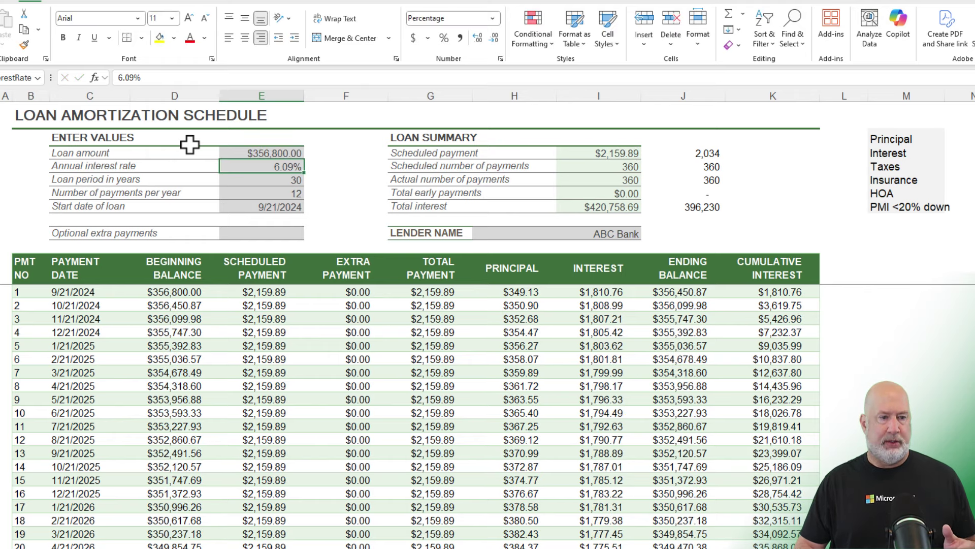
key("Up")
- Set the annual interest rate to 6.15%, making the scheduled payment $2,173.73
key("Down")
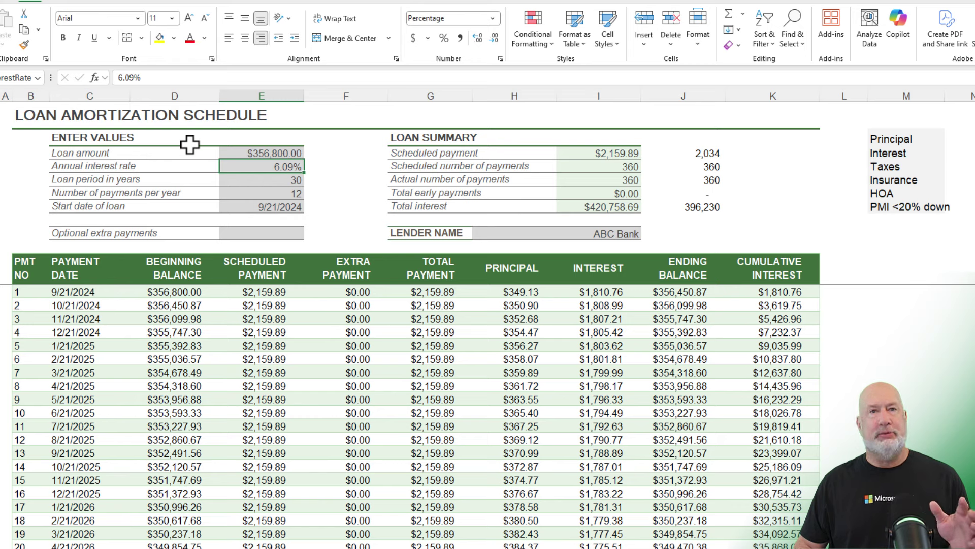
type("6.15")
key("Return")
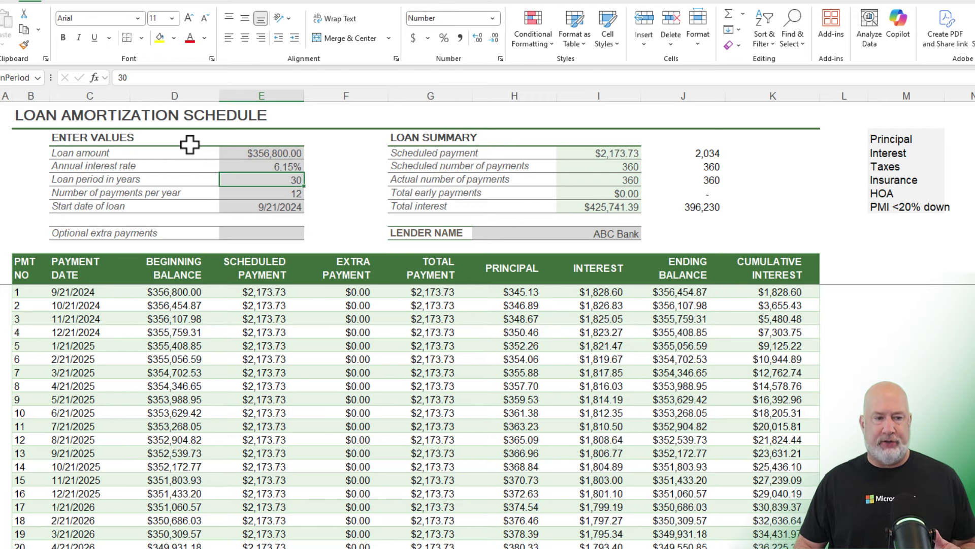
key("Down")
key("Down")
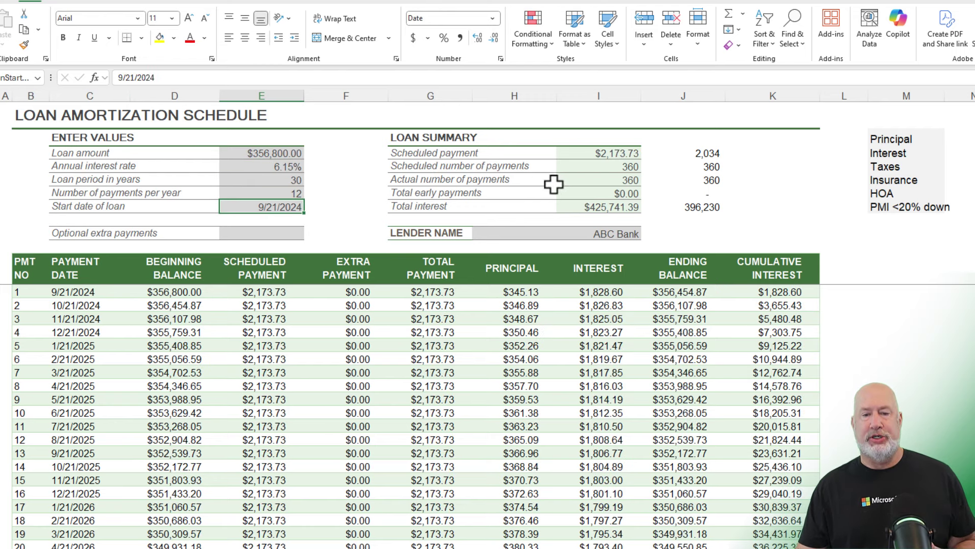